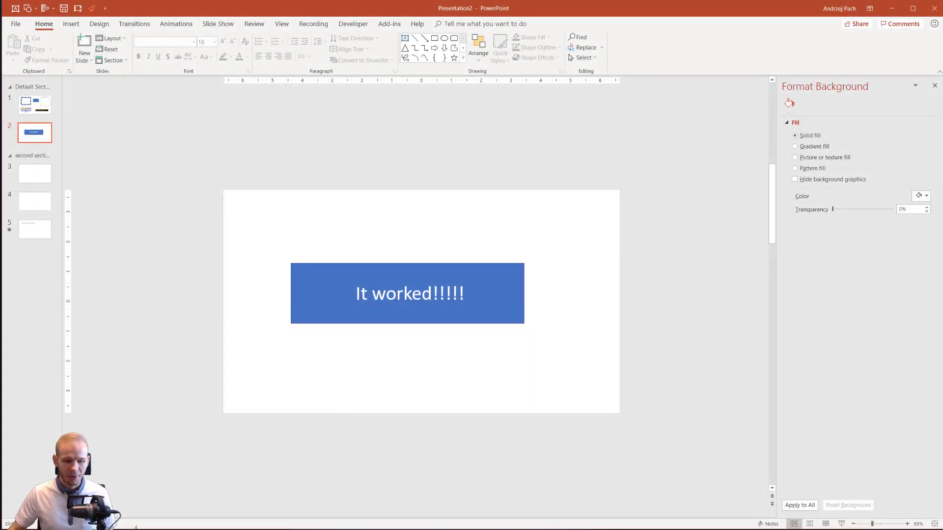
Step: Show slide 3 with the Project Files folder holding burrowing-3649048_1920.jpg in front
key(alt+Tab)
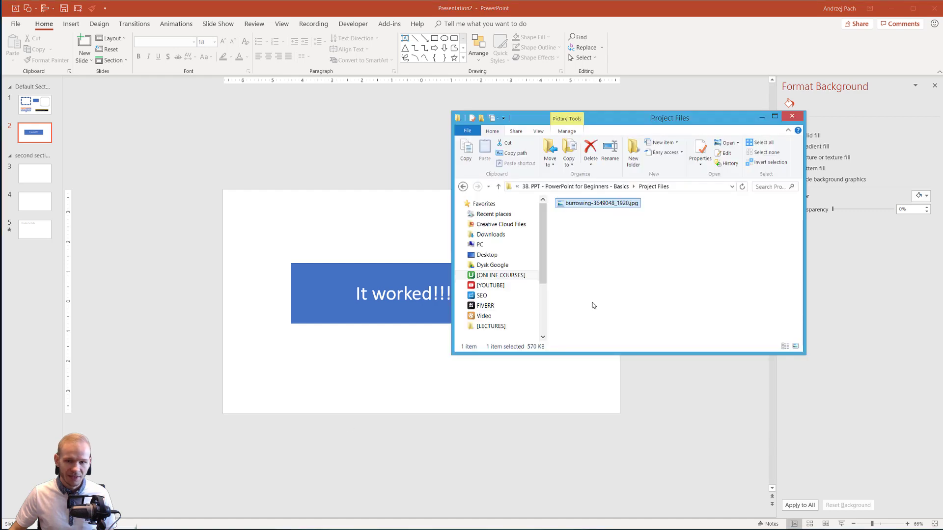
click(28, 181)
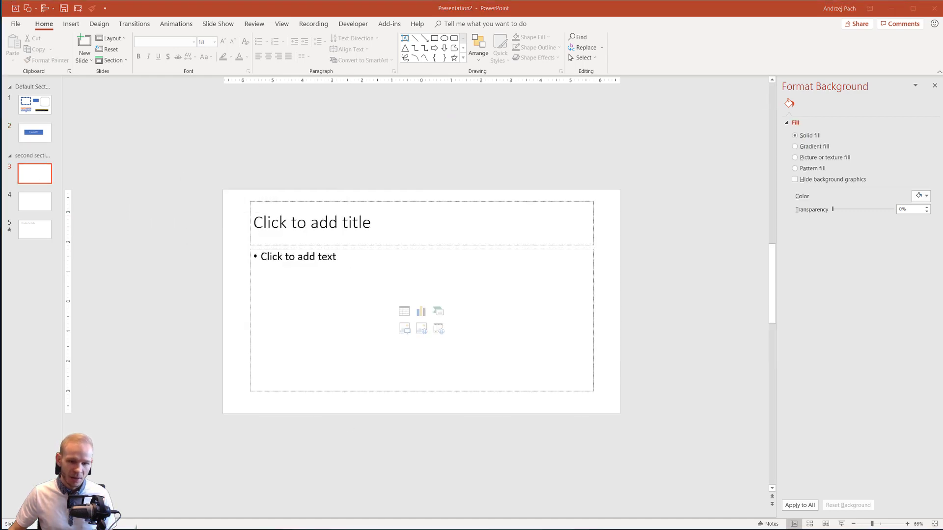
key(alt+Tab)
Step: Drop burrowing-3649048_1920.jpg onto slide 4 and enlarge it to 8.88" by 13.33" to fill the slide
drag(584, 205, 268, 303)
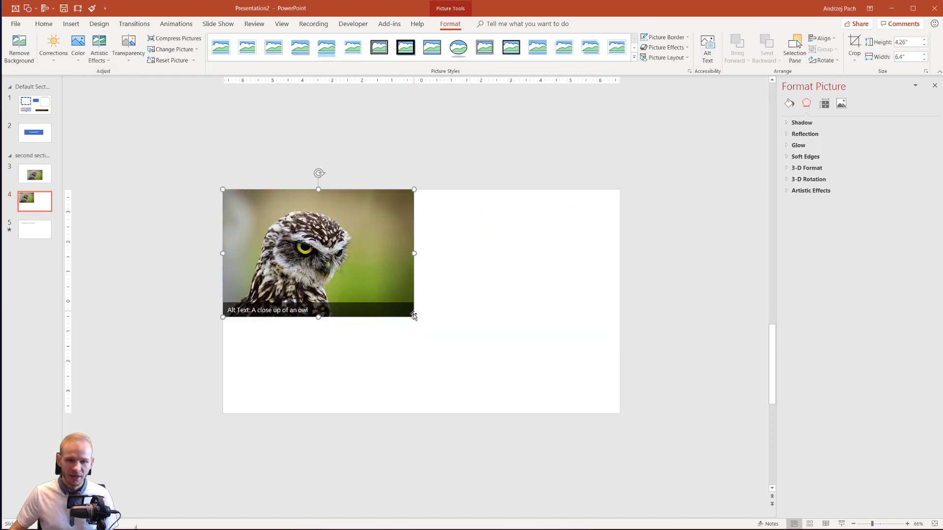
drag(414, 317, 618, 409)
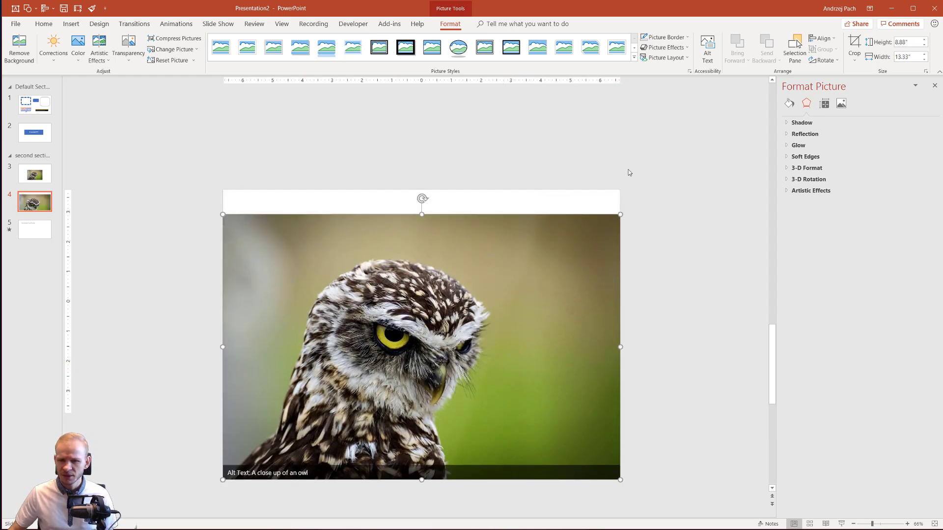
drag(553, 256, 553, 189)
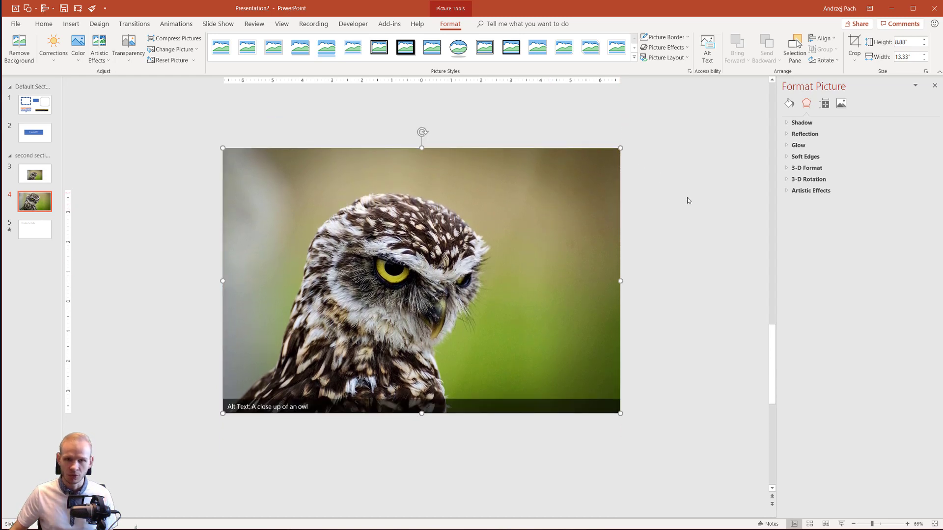
click(45, 135)
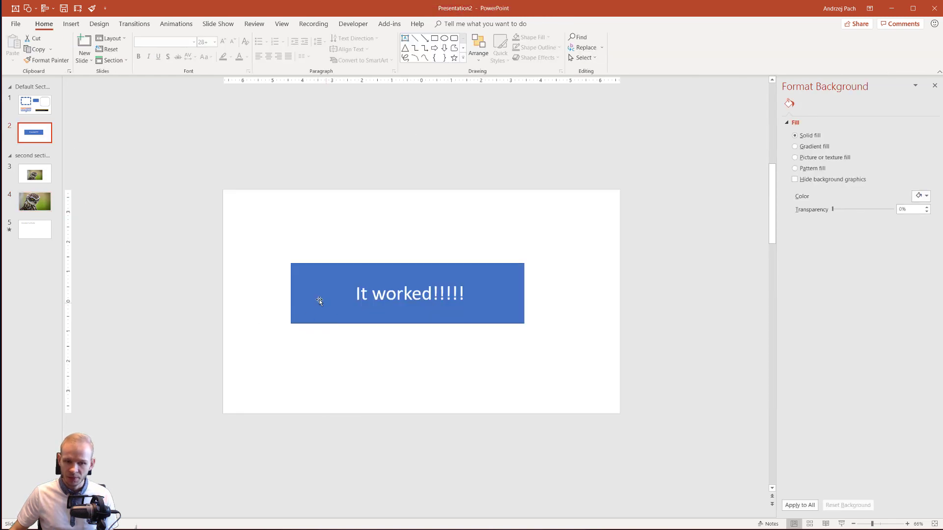
click(314, 305)
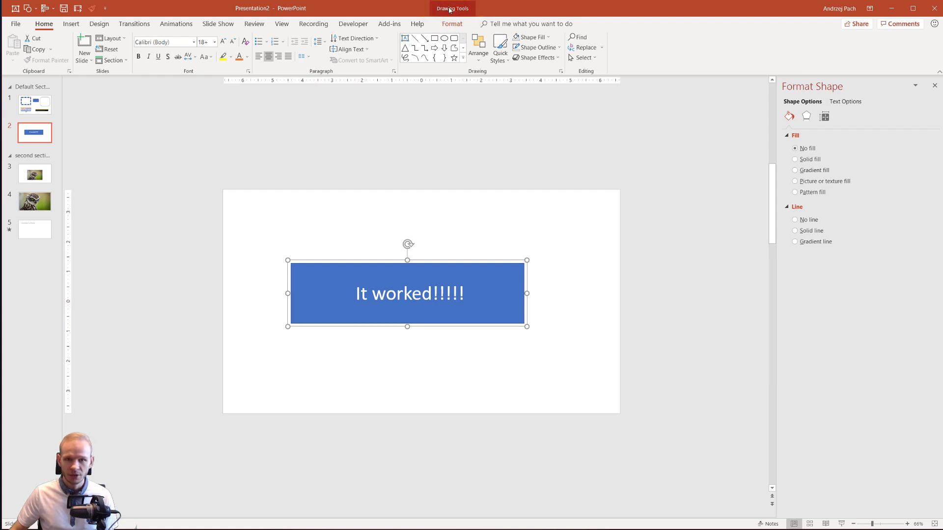
click(453, 25)
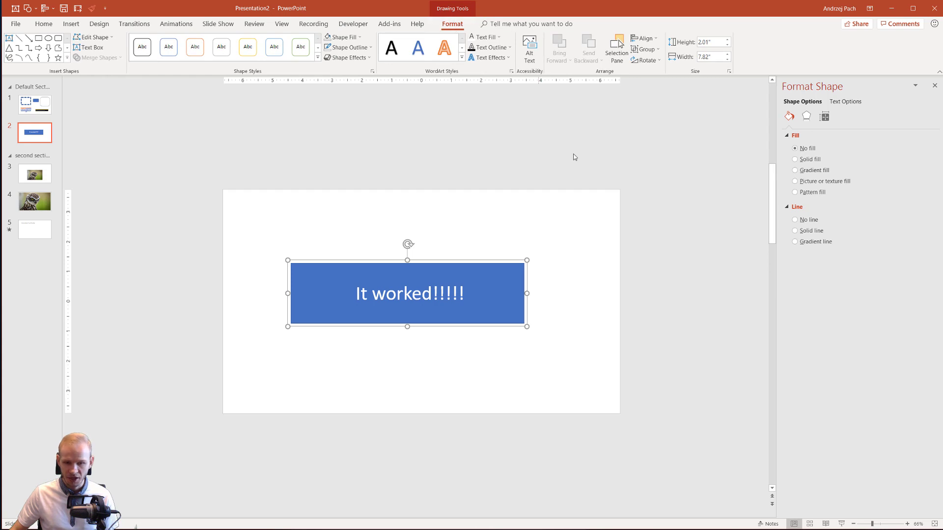
click(35, 201)
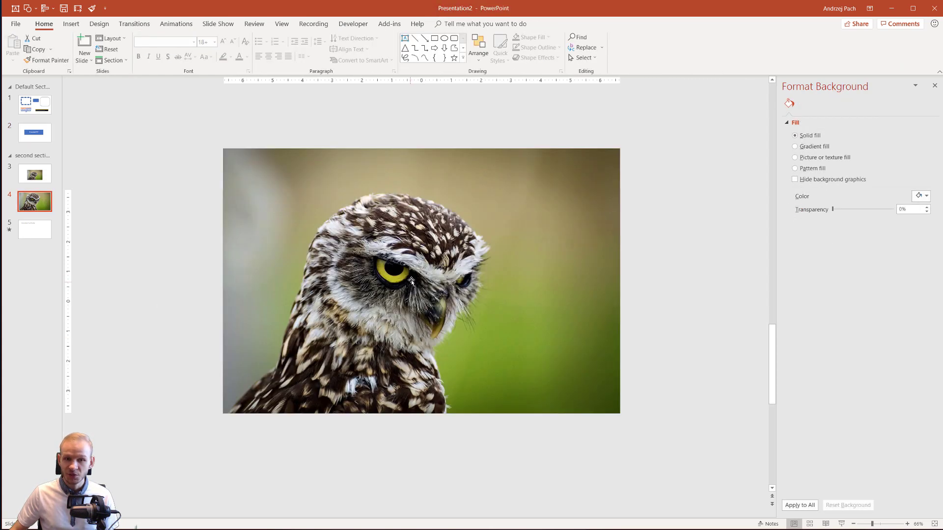
click(411, 280)
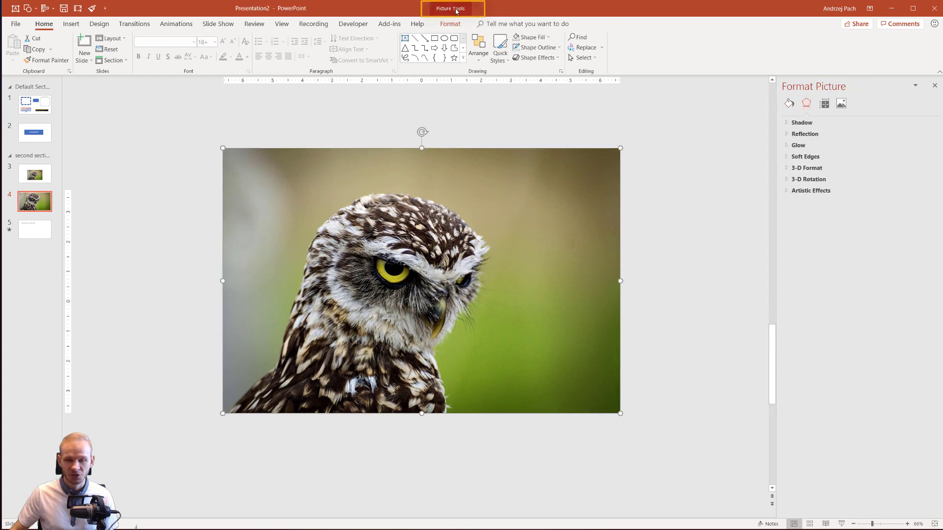
click(450, 27)
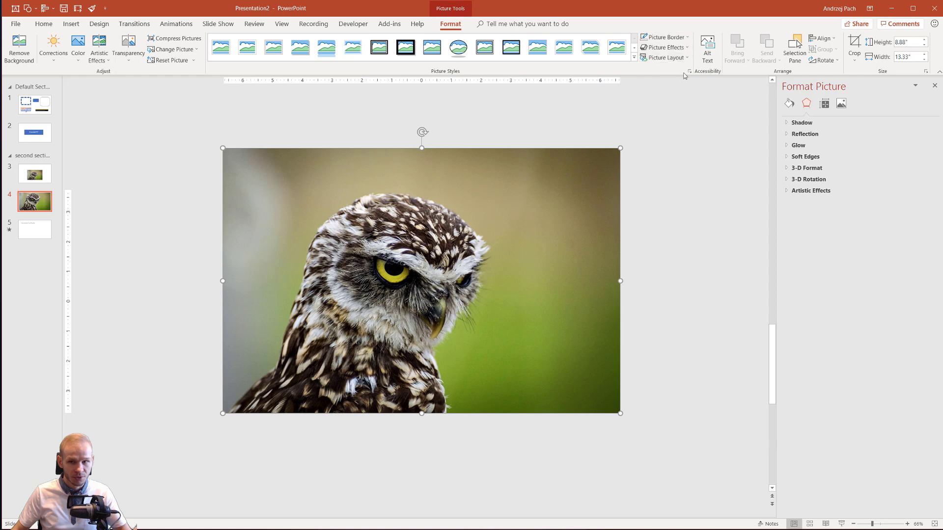
click(685, 58)
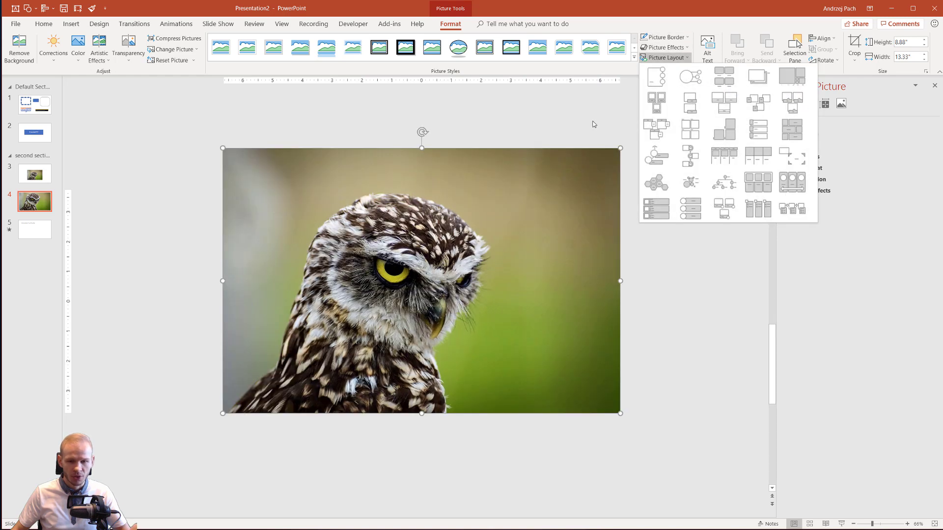
click(592, 124)
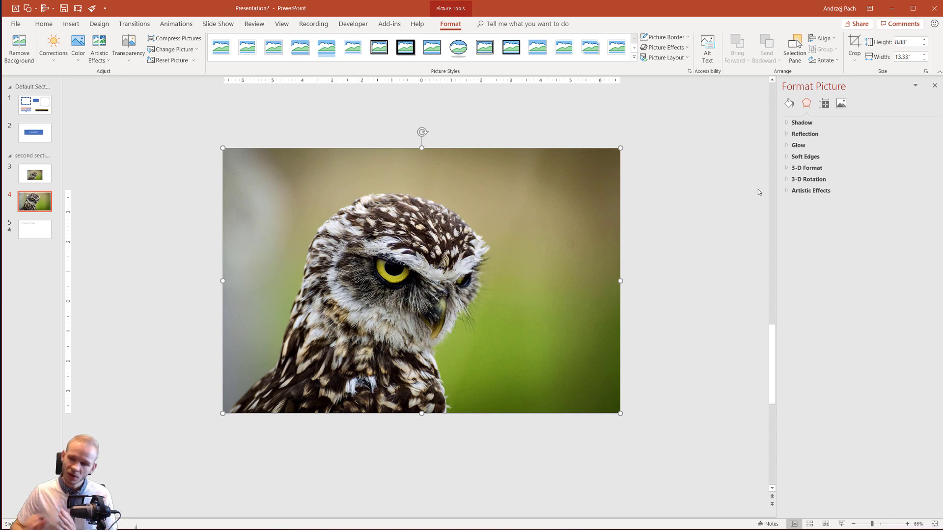
Step: Crop the owl photo to a tight close-up of its yellow eye, enlarging and shifting the image inside the frame
click(855, 44)
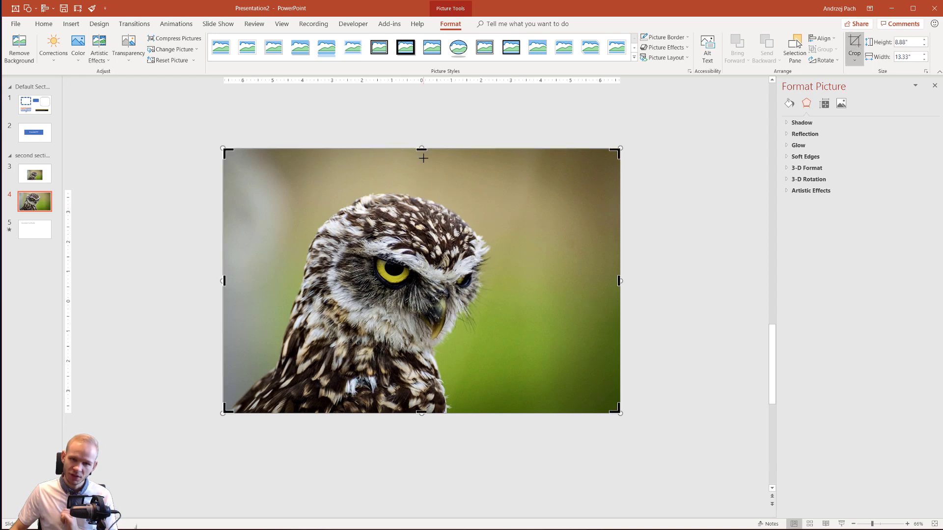
drag(424, 162, 426, 257)
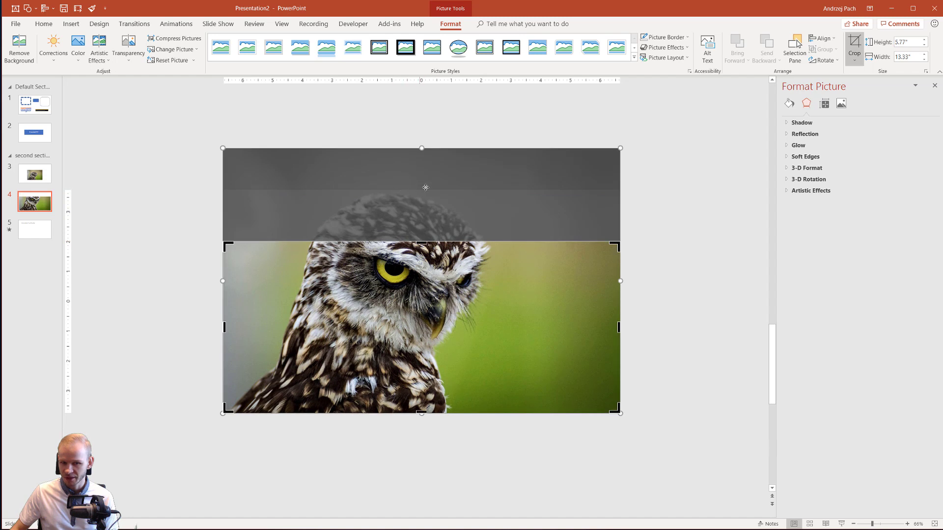
drag(421, 242, 421, 190)
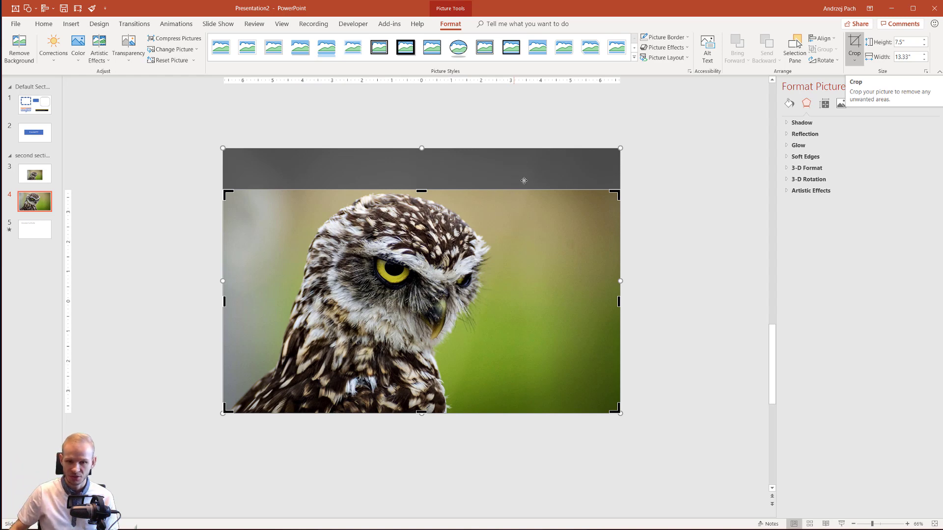
drag(411, 242, 389, 256)
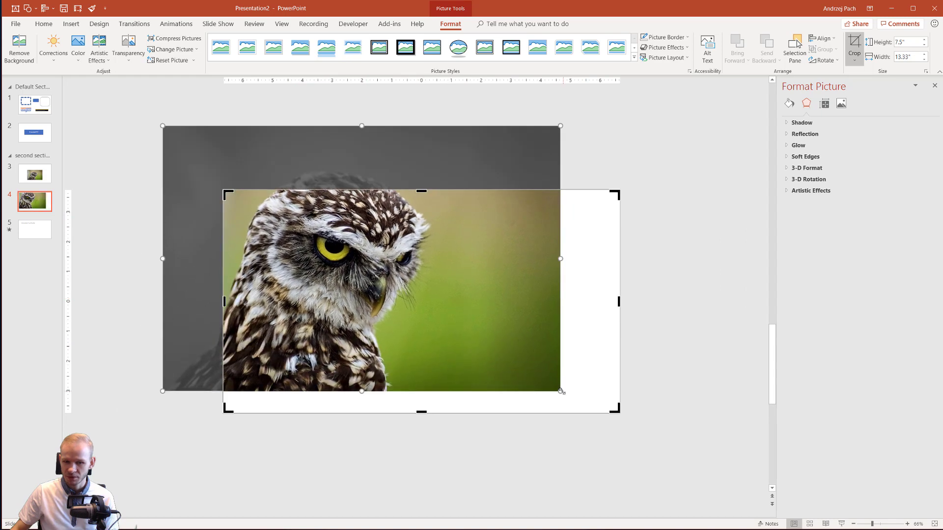
drag(563, 393, 767, 514)
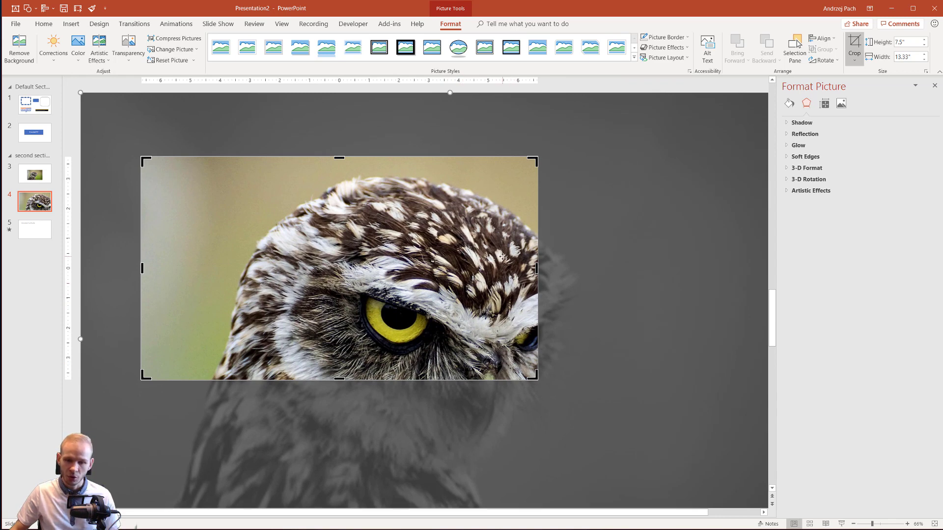
scroll(503, 256, down, 4)
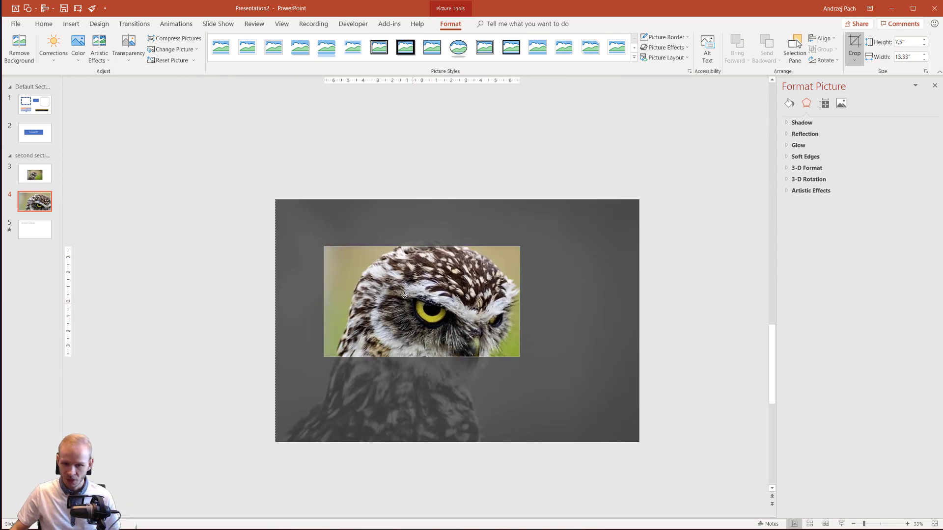
drag(404, 294, 457, 267)
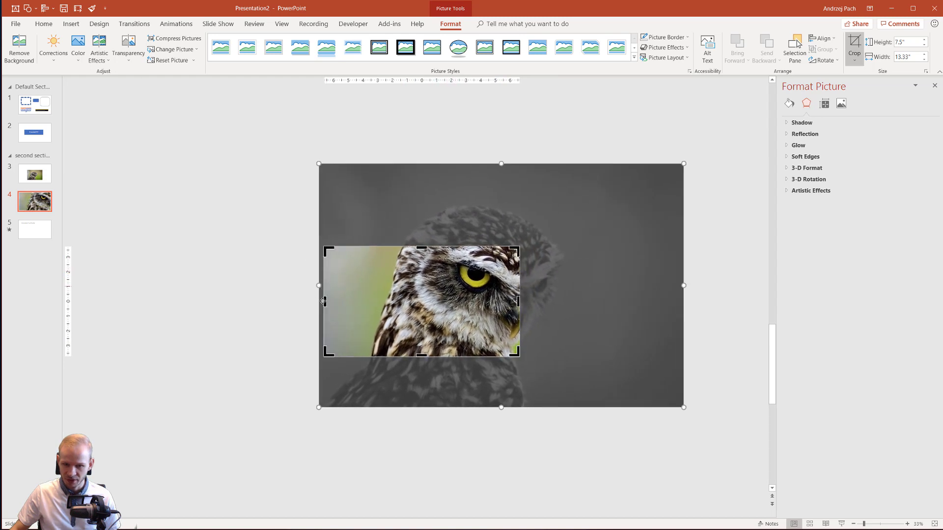
click(855, 44)
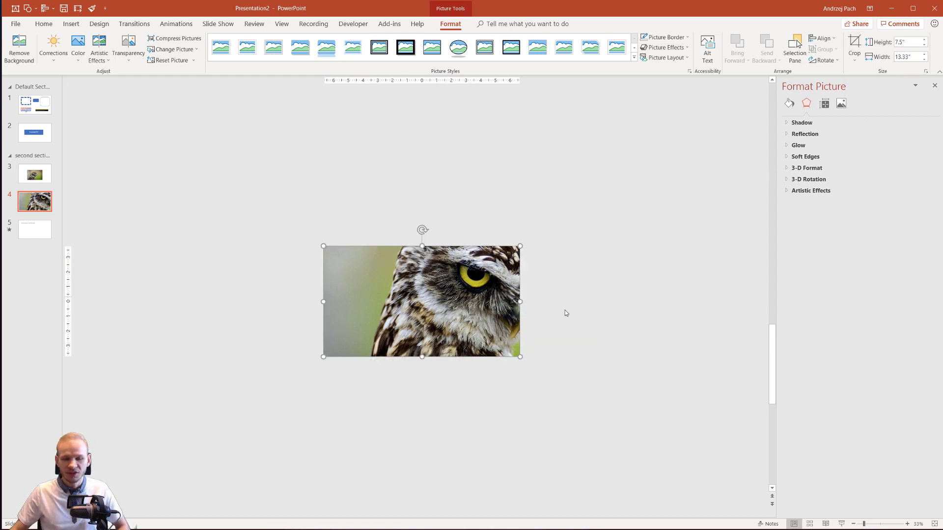
Step: Re-crop the owl photo, shrinking the image behind the frame to show the whole face and both eyes
scroll(525, 336, up, 3)
scroll(536, 331, up, 2)
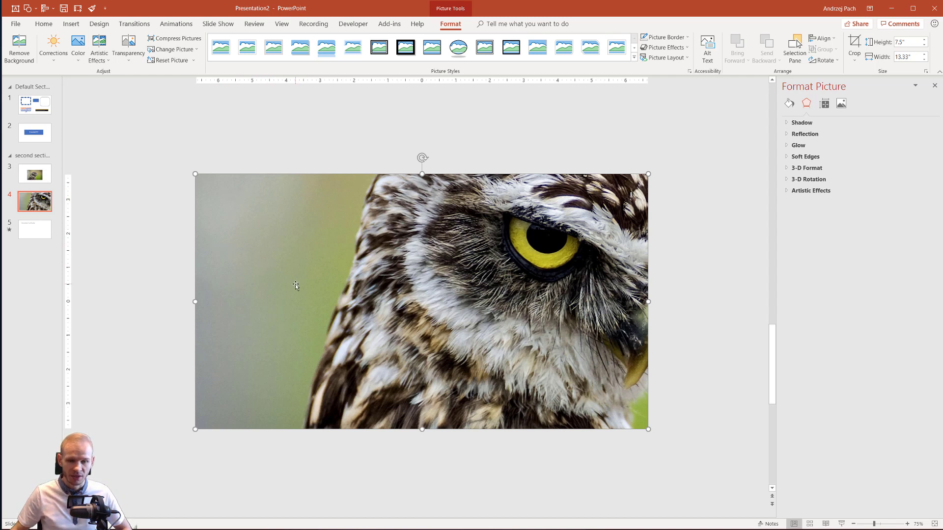
drag(250, 293, 434, 288)
key(ctrl+z)
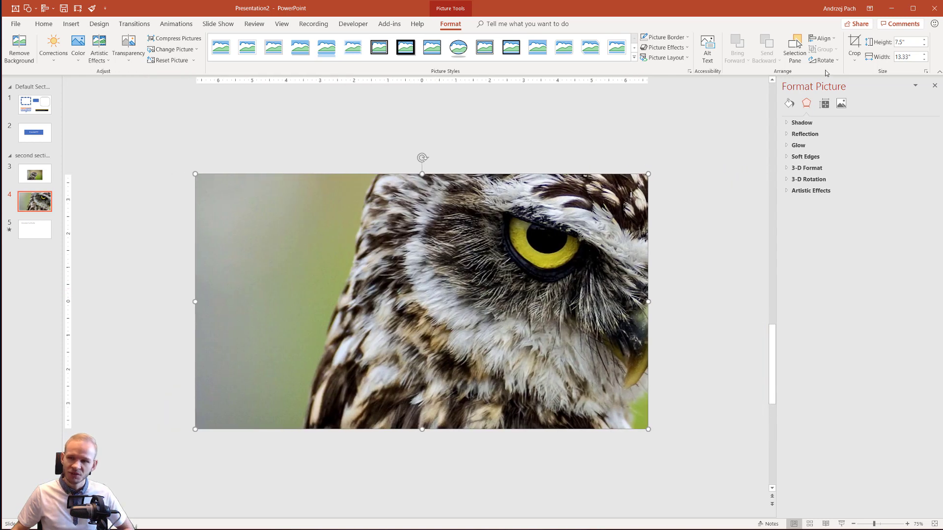
click(855, 46)
drag(269, 291, 230, 290)
scroll(230, 289, down, 4)
drag(492, 293, 461, 333)
drag(683, 211, 561, 257)
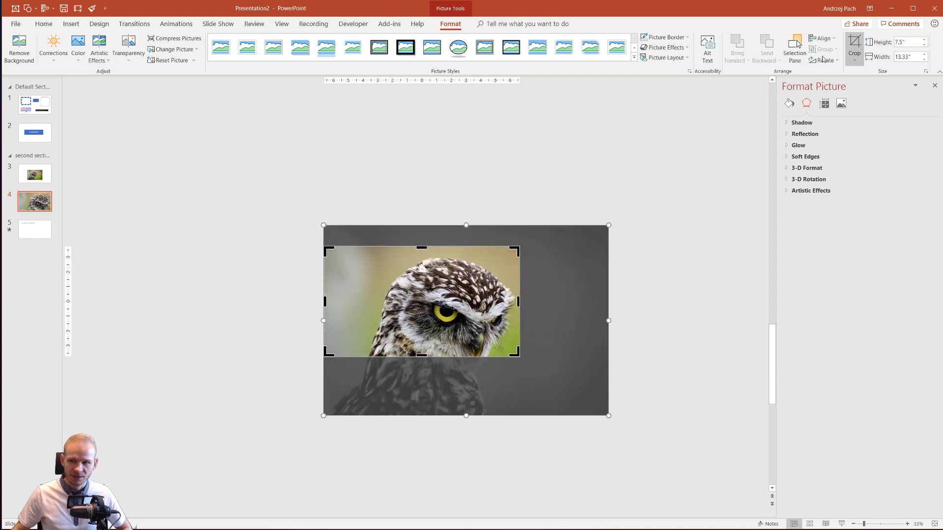
Step: Apply the crop and reframe the owl picture to a 2:3 portrait aspect ratio
click(855, 44)
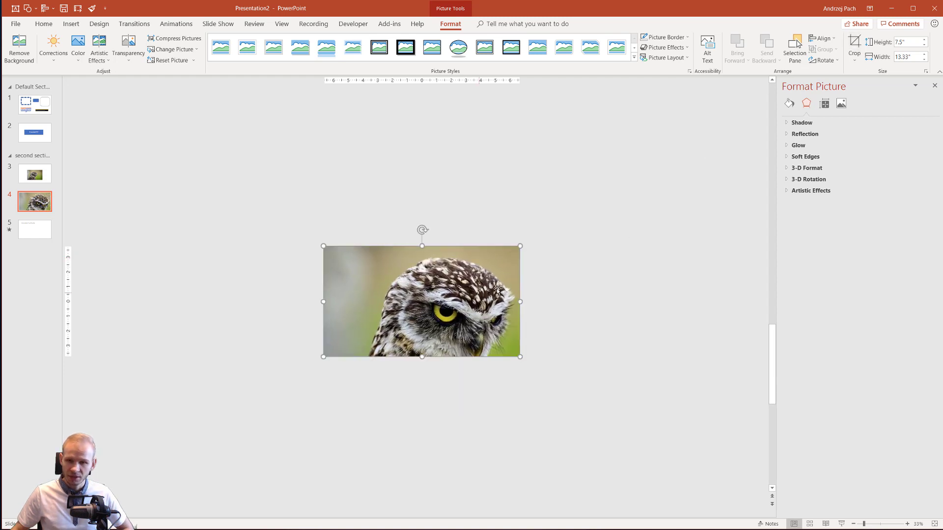
click(855, 63)
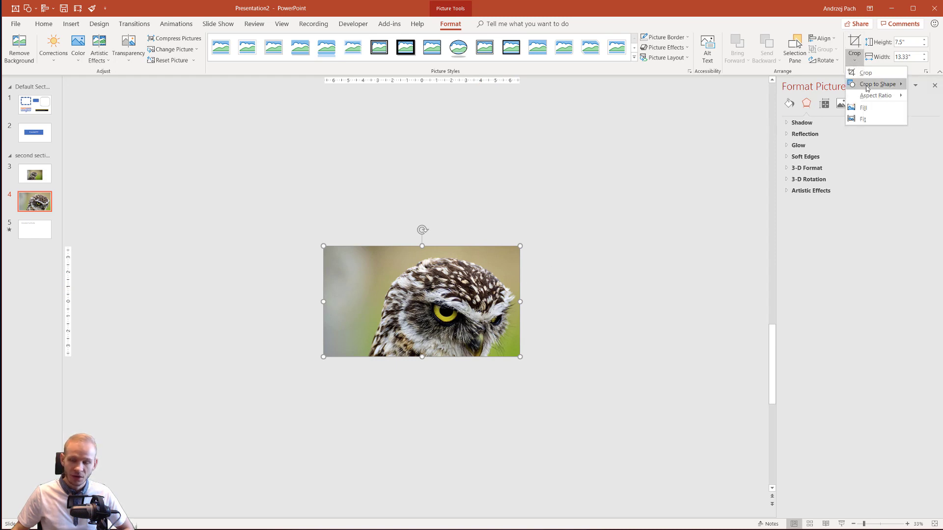
mouse_move(867, 89)
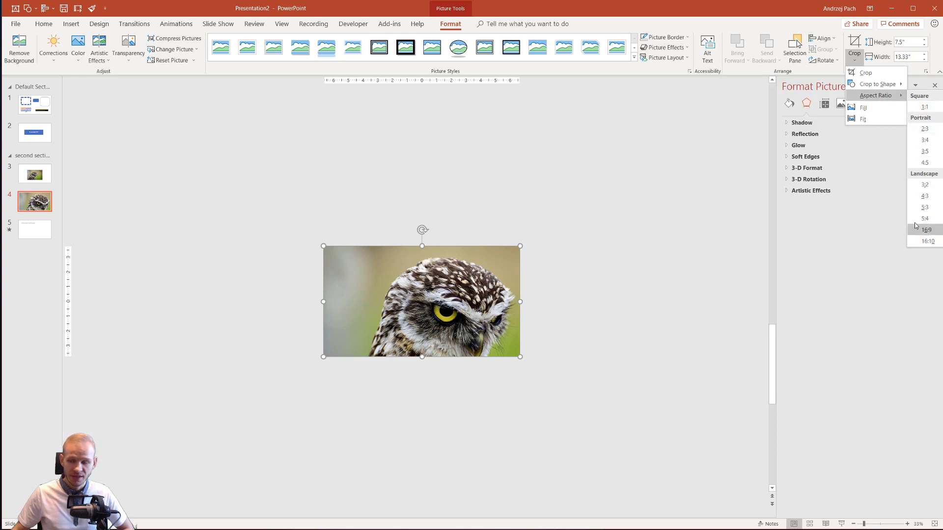
click(925, 130)
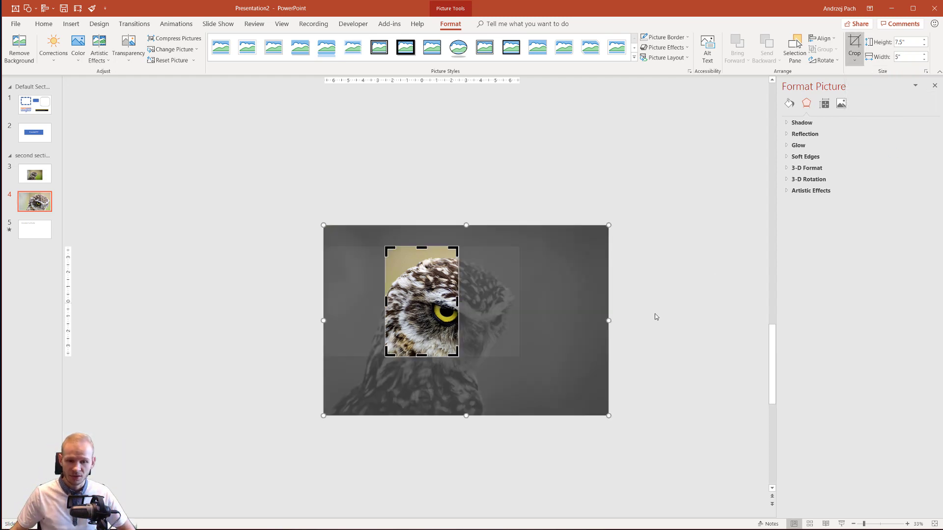
click(444, 385)
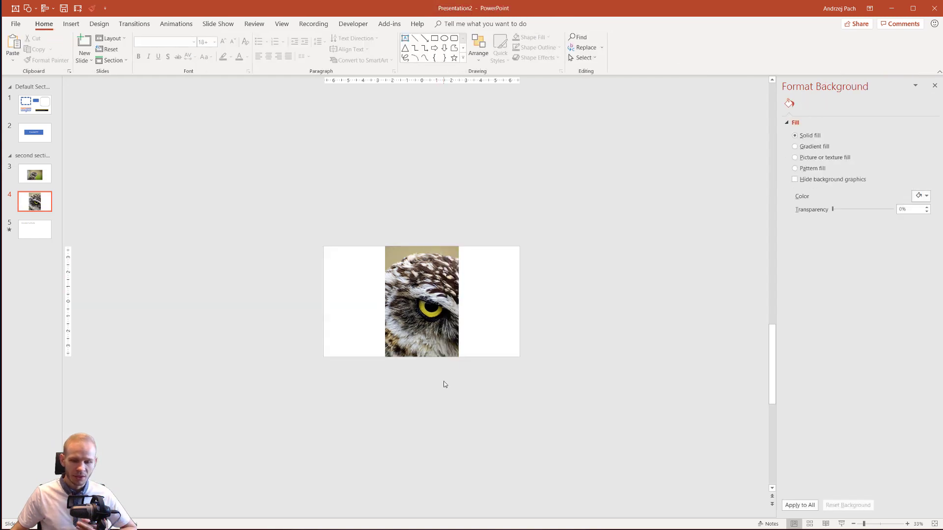
Step: Move the 2:3 owl-eye picture against the slide's left edge
drag(419, 285, 361, 282)
click(412, 259)
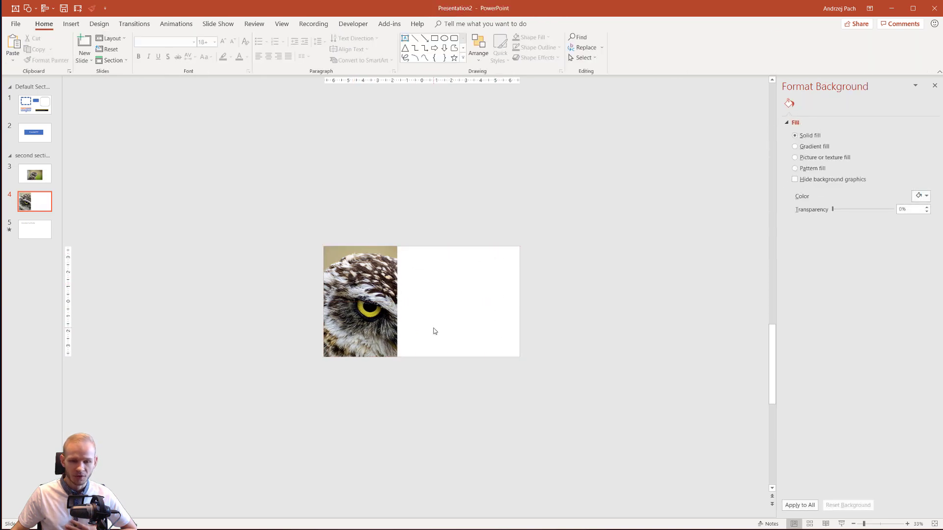
ctrl+scroll(453, 319, up, 3)
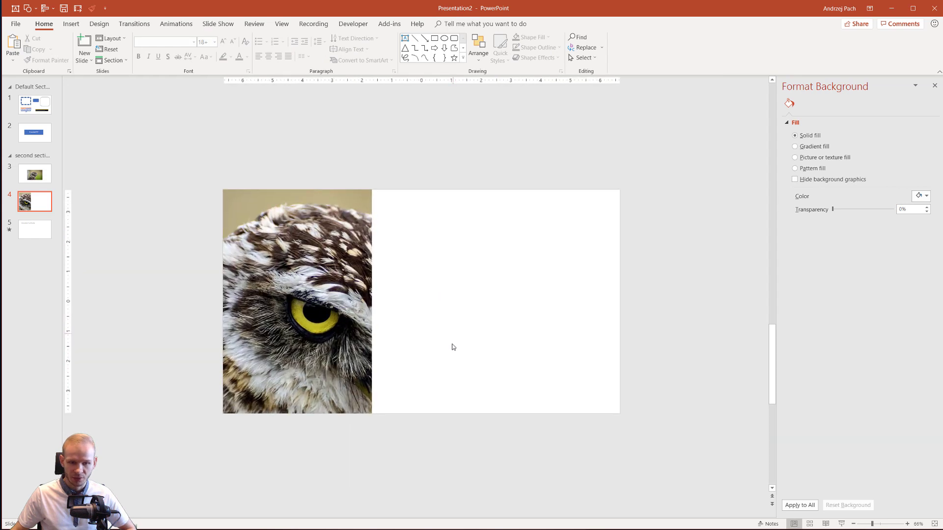
Step: Crop the portrait owl-eye picture to an Oval shape
click(293, 253)
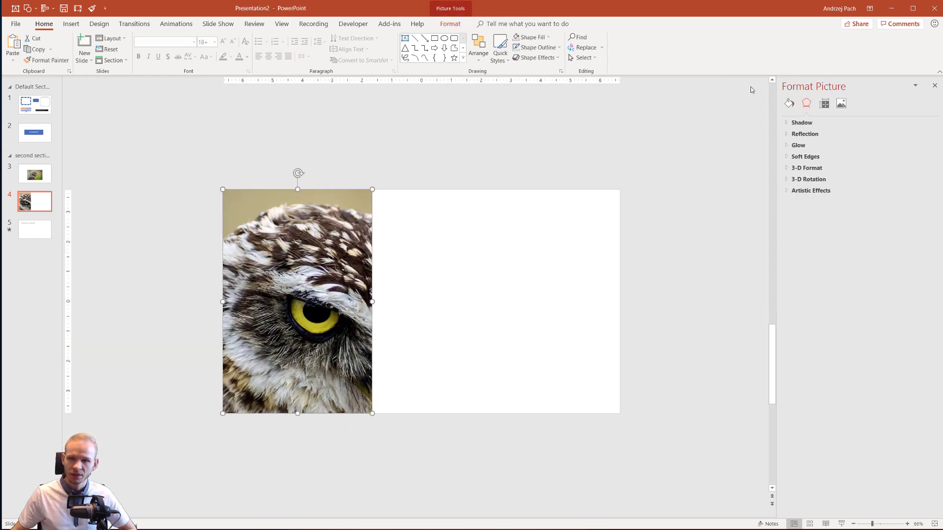
click(441, 12)
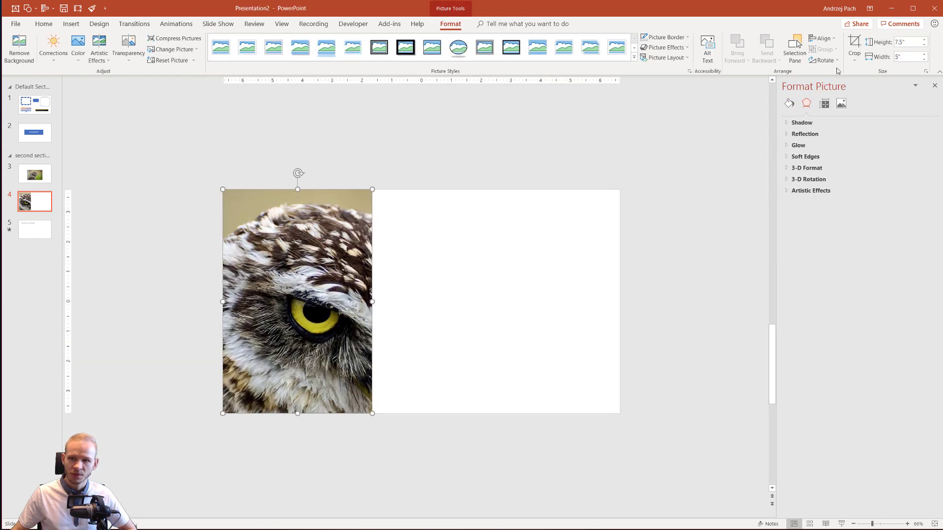
click(855, 55)
mouse_move(887, 85)
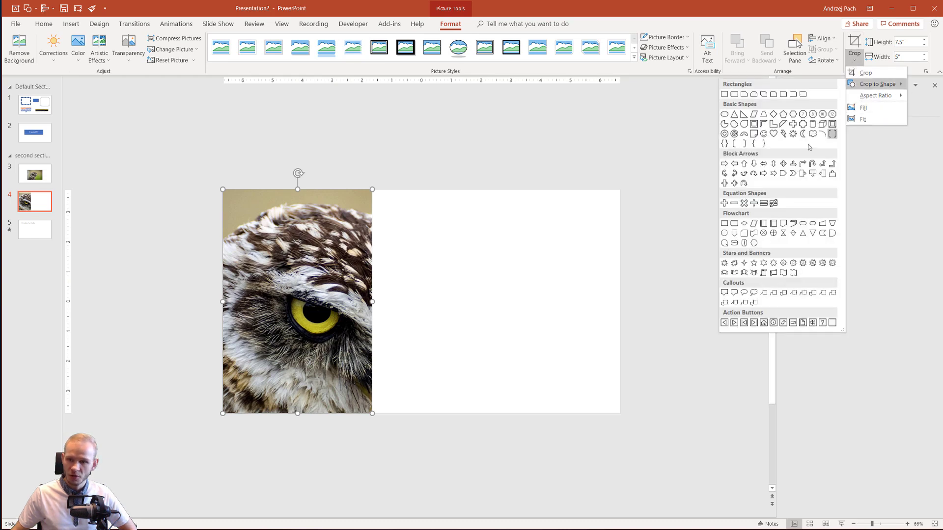
click(725, 115)
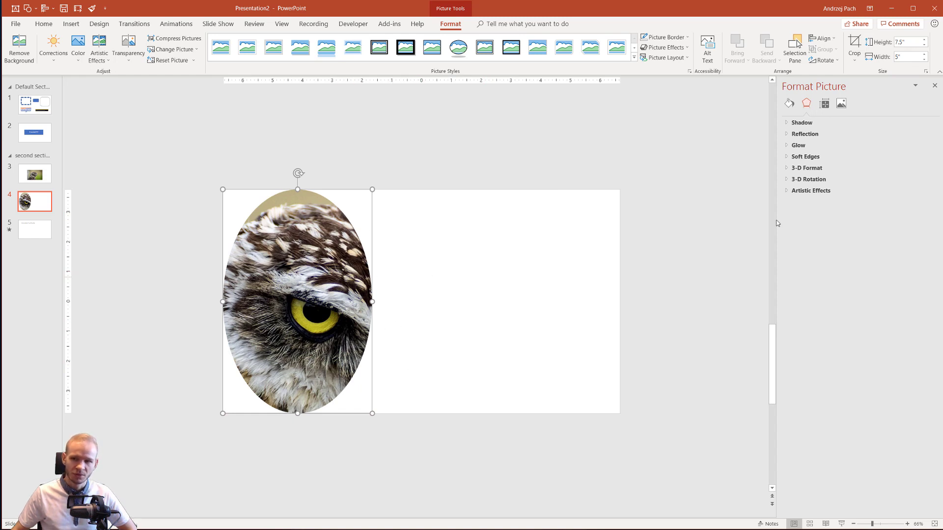
Step: Apply a 1:1 aspect crop, centre the owl's eye in the circle, and size it to 5.35"
click(855, 59)
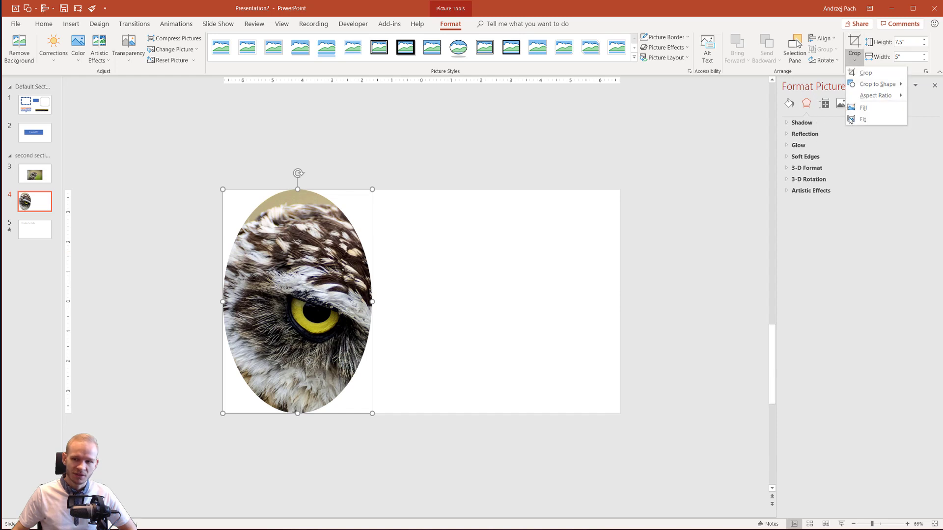
mouse_move(877, 99)
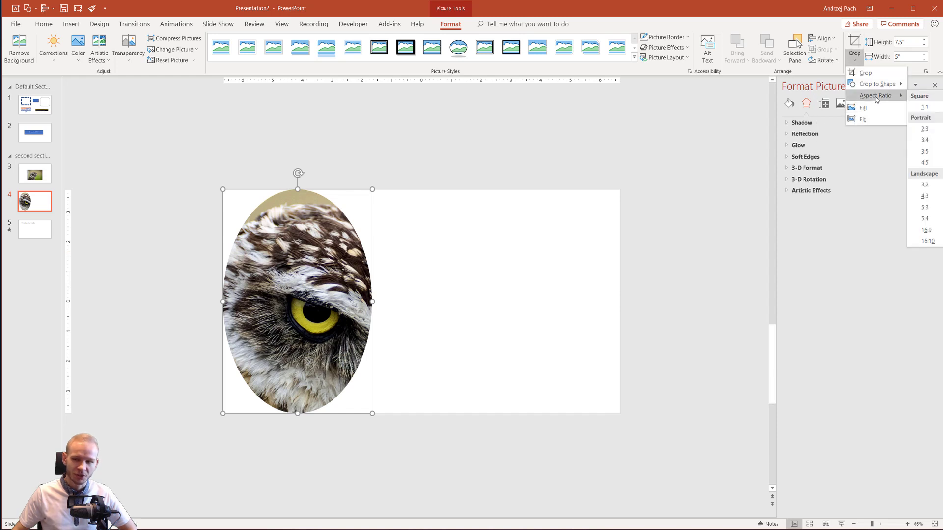
click(924, 107)
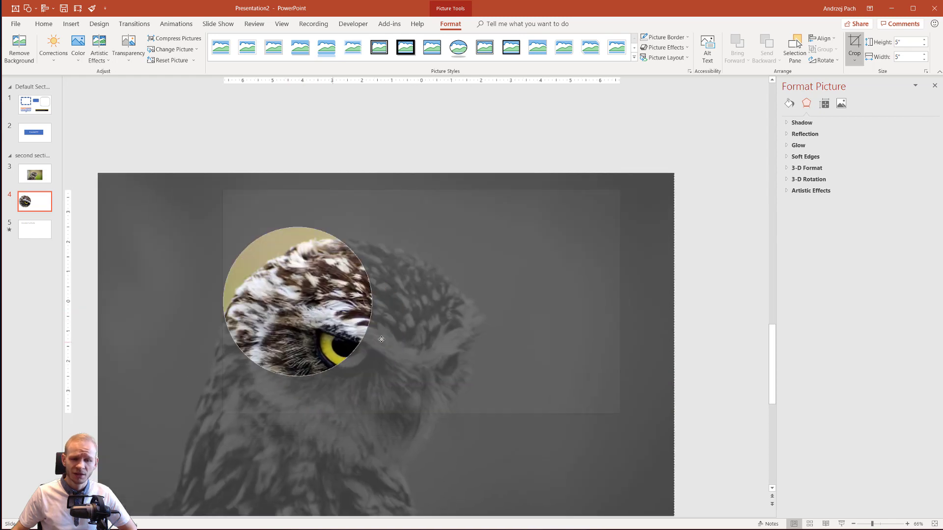
drag(381, 339, 308, 250)
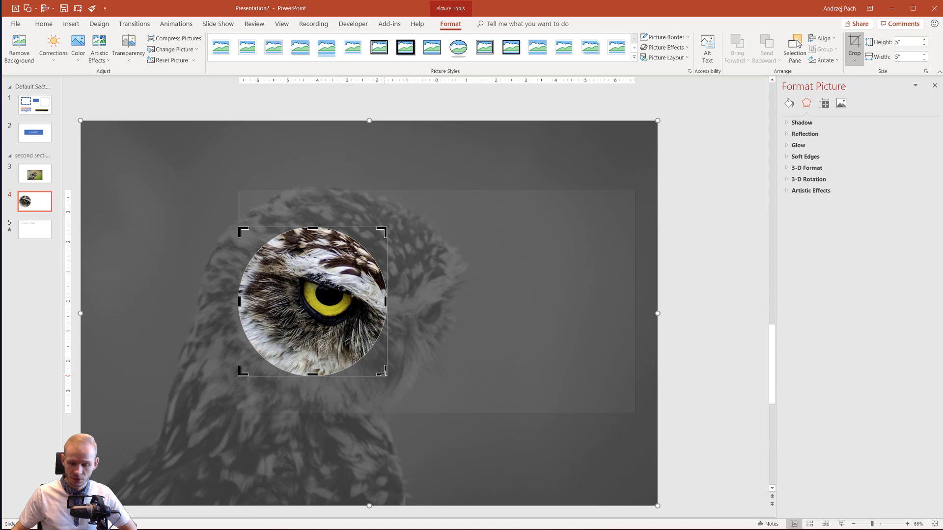
click(463, 347)
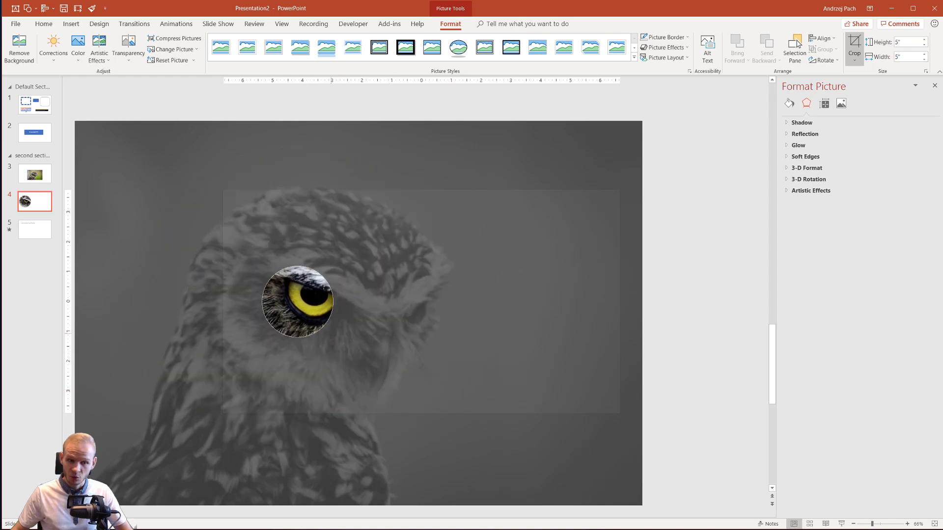
drag(299, 303, 378, 382)
drag(294, 316, 520, 328)
Step: Apply the circular crop and move the 5.35" owl-eye circle to the slide's upper left
click(855, 44)
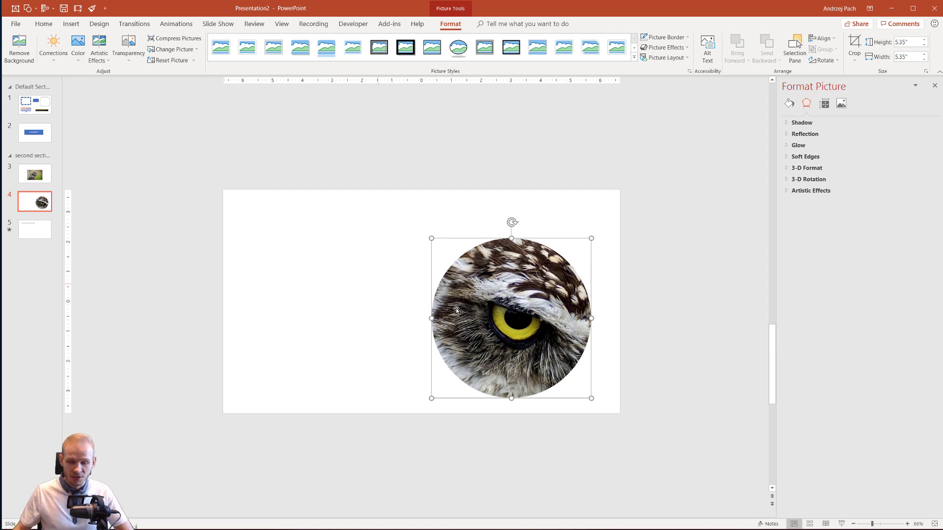
drag(521, 319, 333, 274)
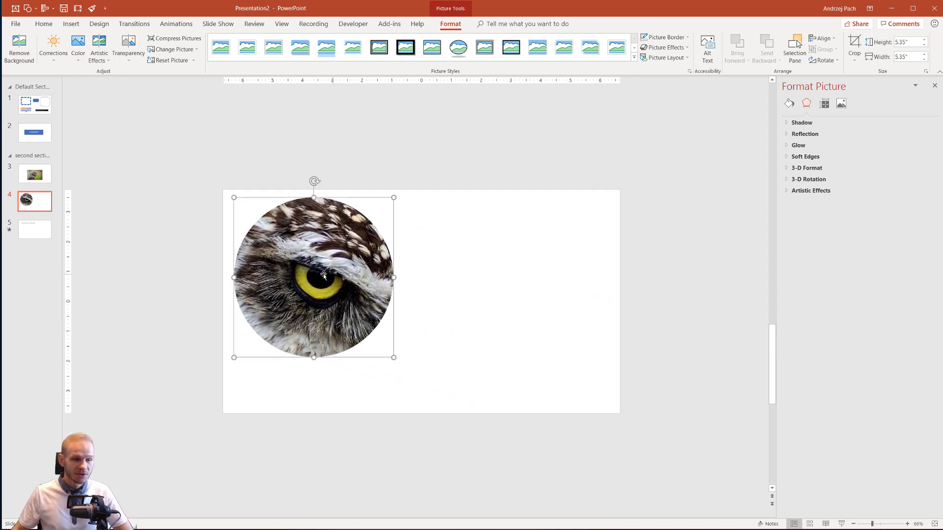